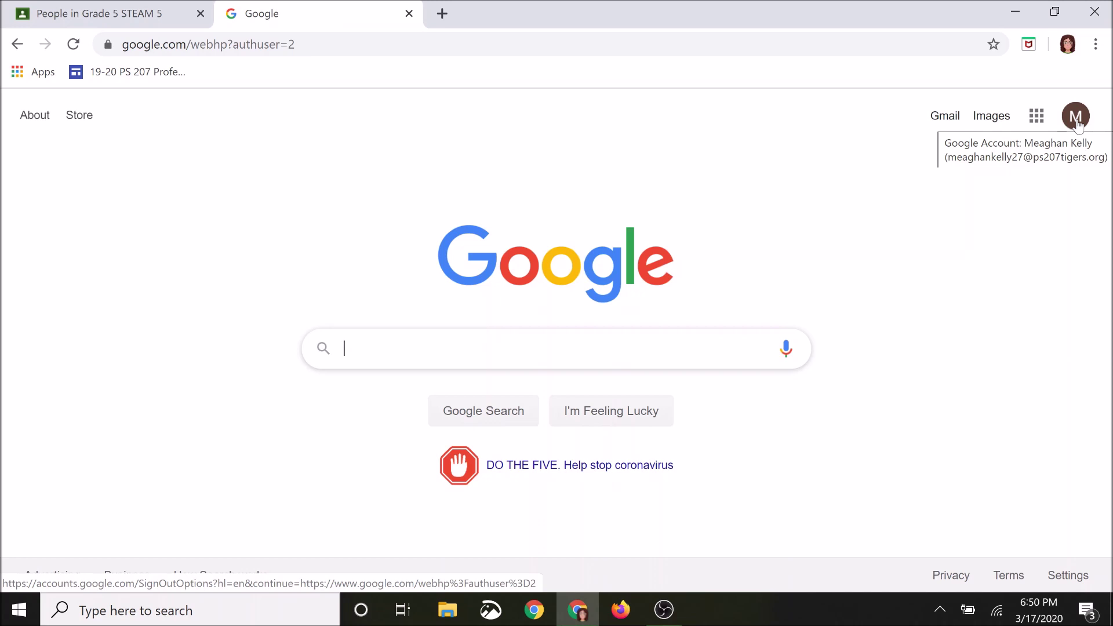
Go to the Gmail inbox showing the unread Grade 5 STEAM 5 invitation
click(946, 115)
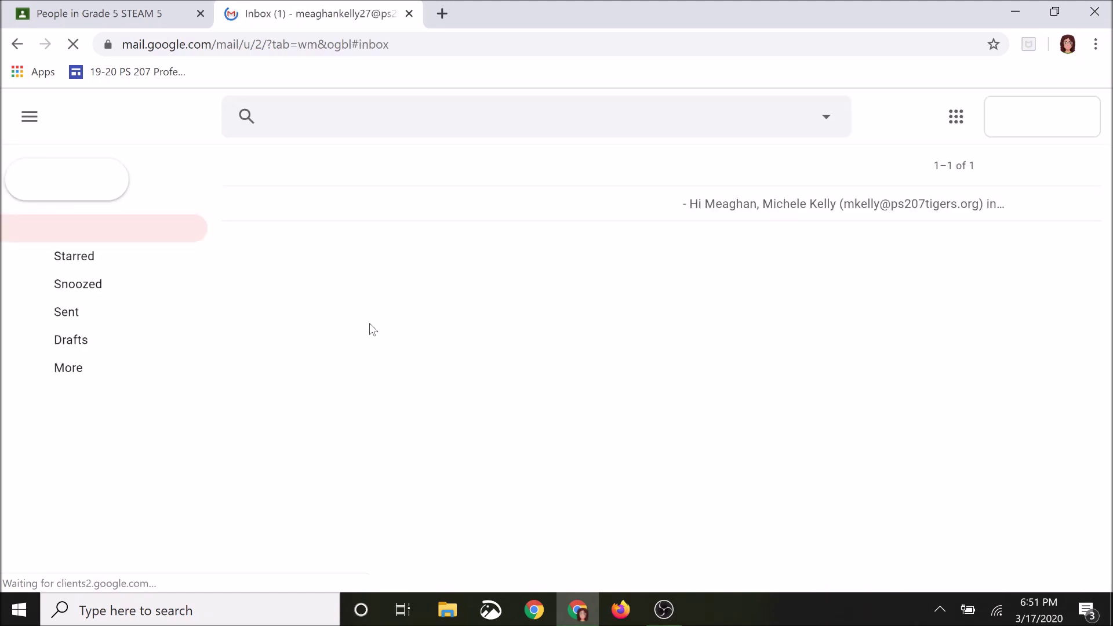
mouse_move(623, 206)
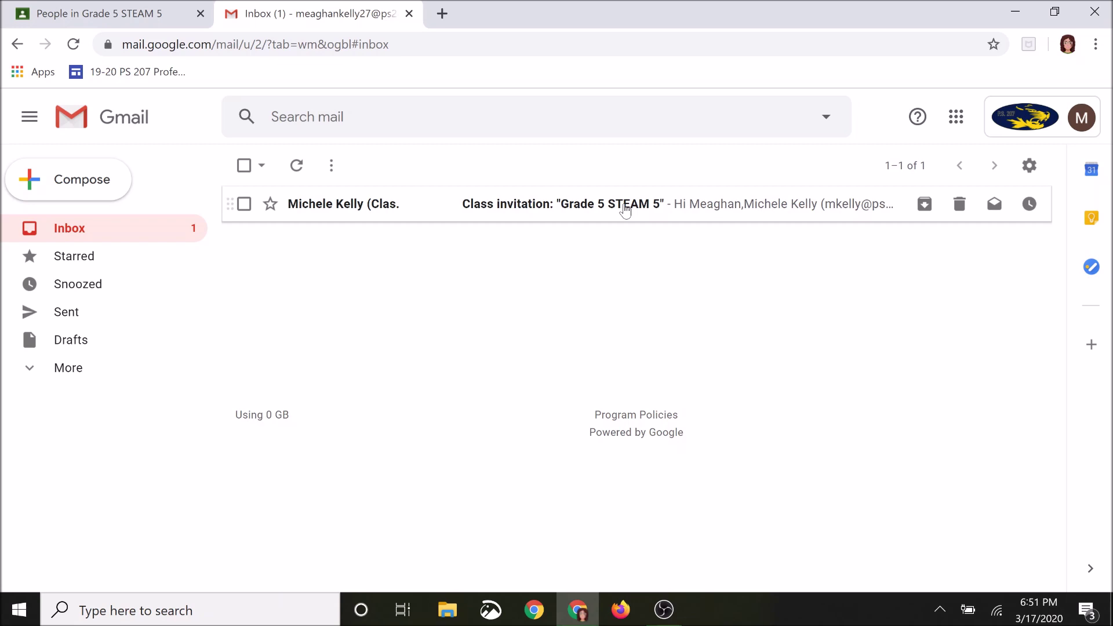
click(625, 209)
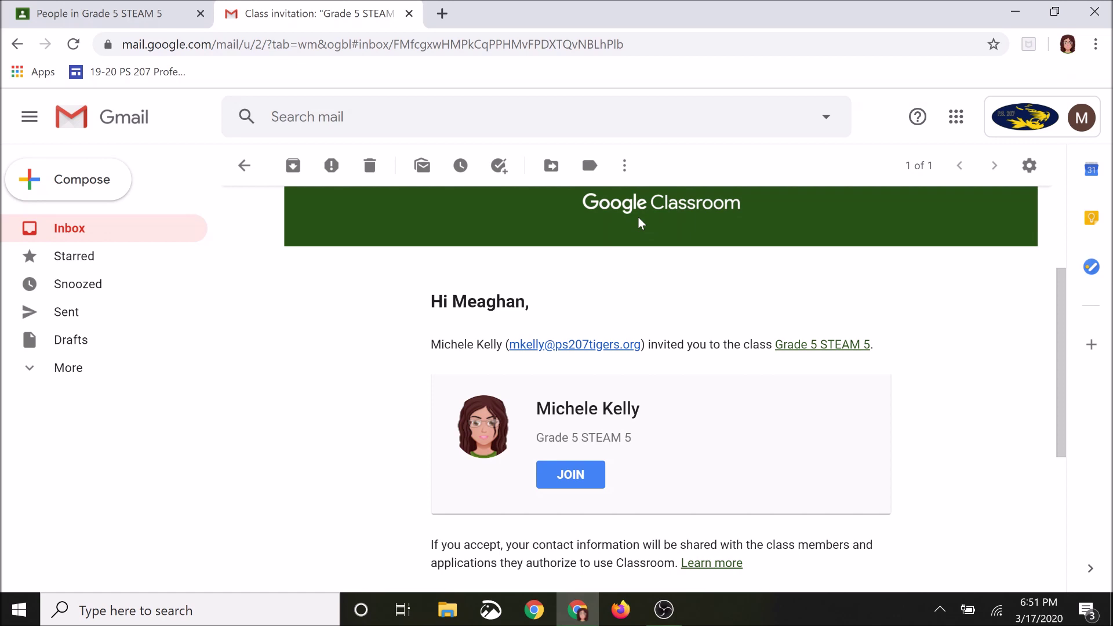